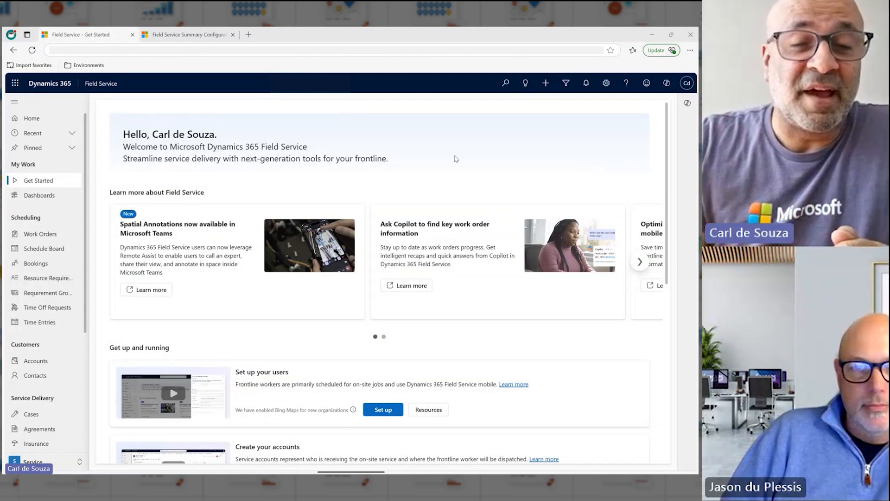
- Open the A. Datum Corporation work order with the Regulatory Inspection incident type and generate its Copilot summary
click(55, 236)
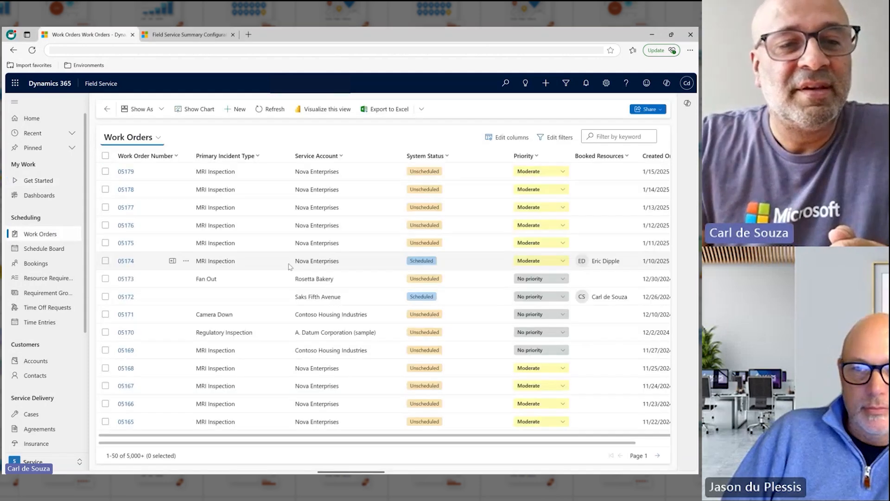
click(130, 333)
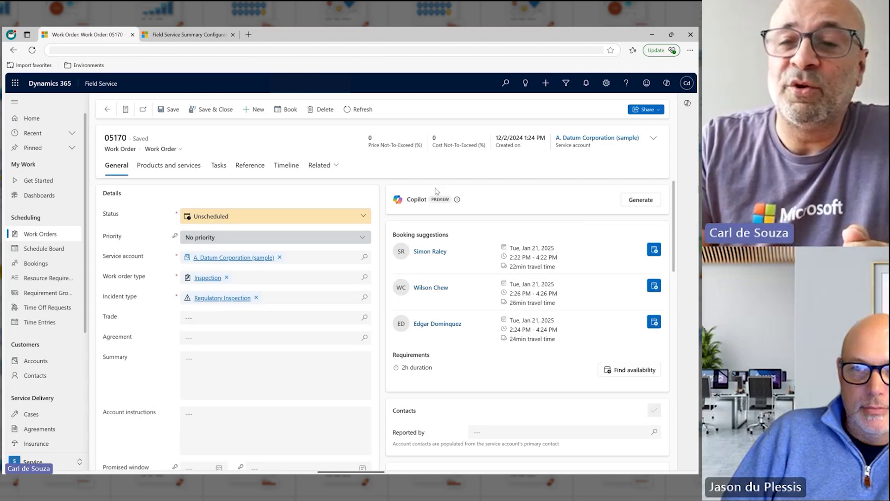
click(632, 204)
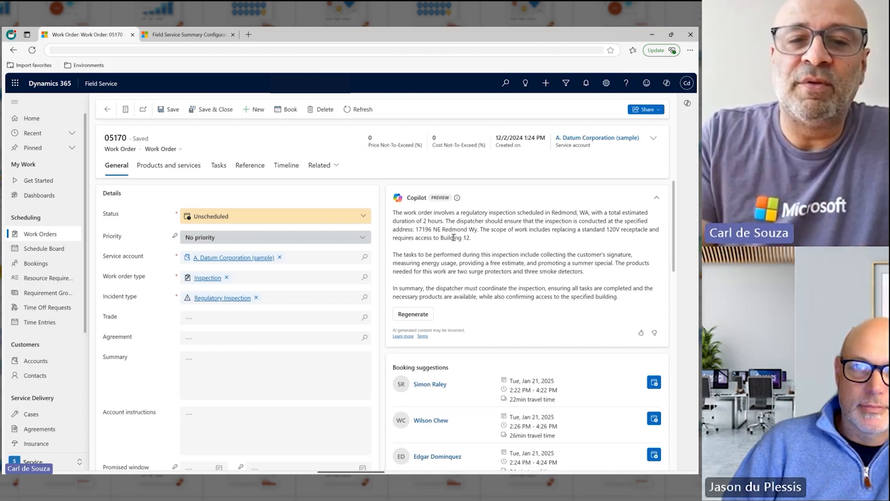
- Open the Work Order summary configuration under Copilot Settings in the Settings area and turn on Configure summary
click(189, 37)
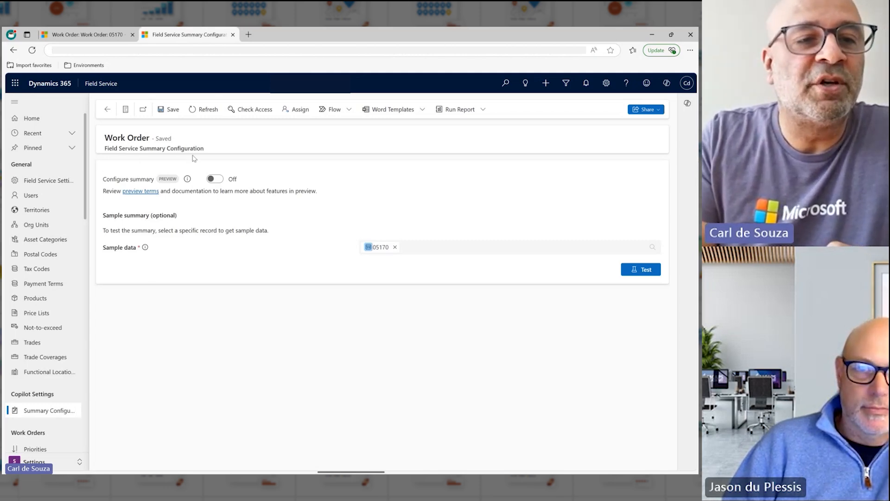
click(44, 122)
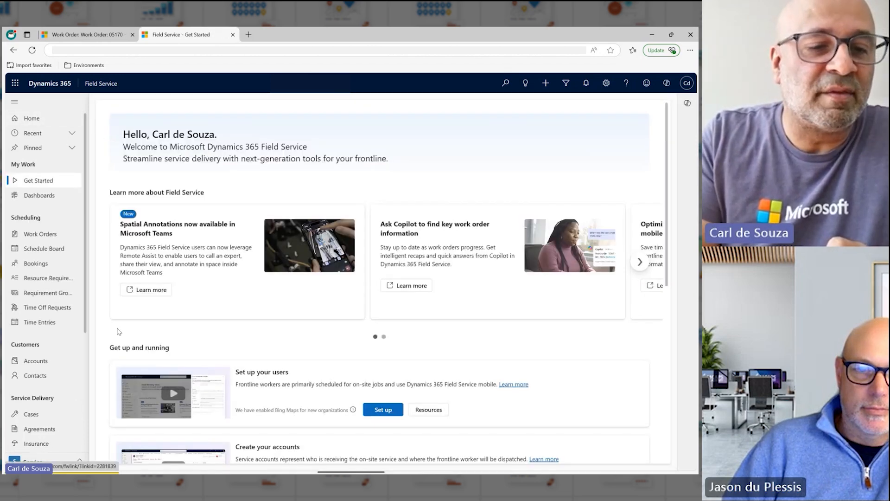
click(46, 461)
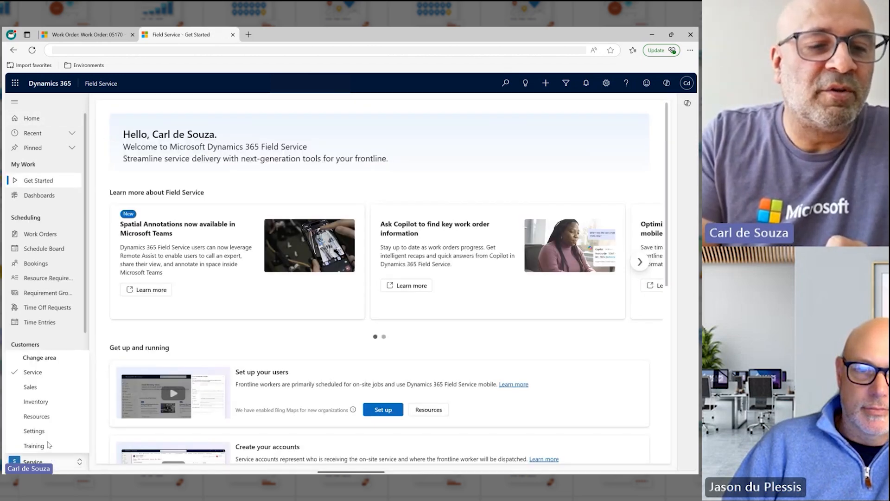
click(37, 431)
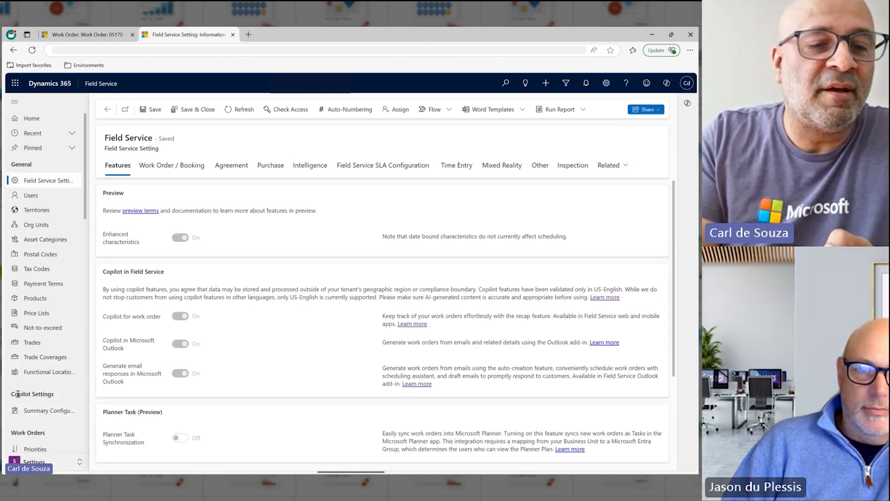
click(39, 414)
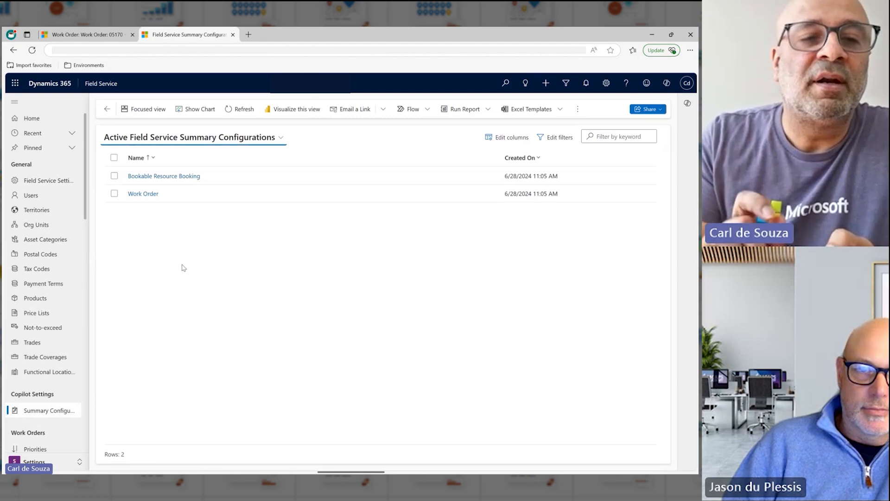
click(144, 194)
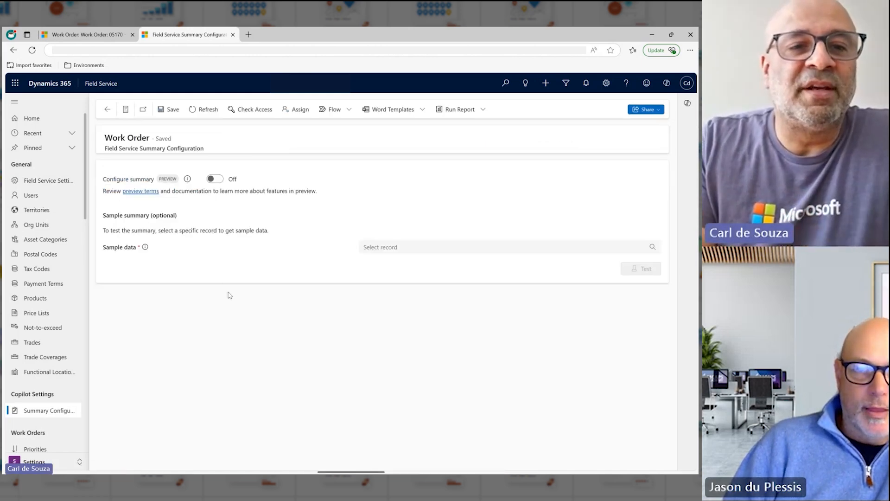
click(216, 181)
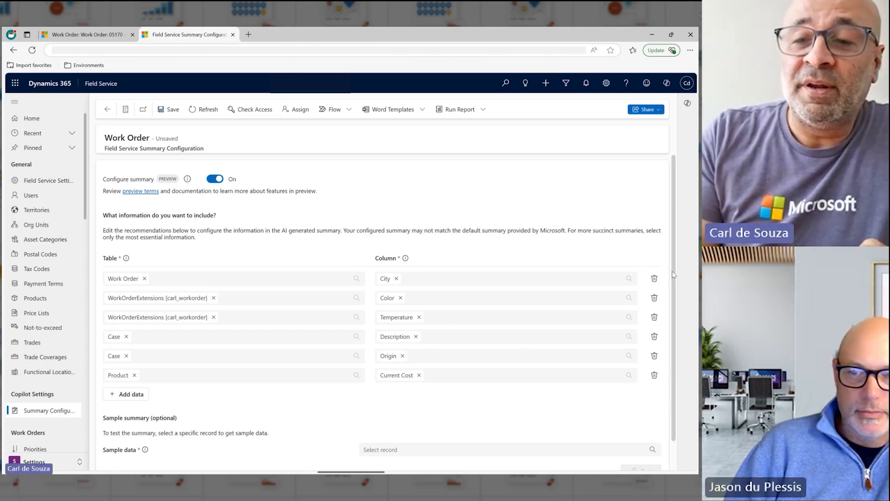
- Choose the previously viewed A. Datum Corporation work order as sample data and test the configured summary
scroll(538, 352, down, 1)
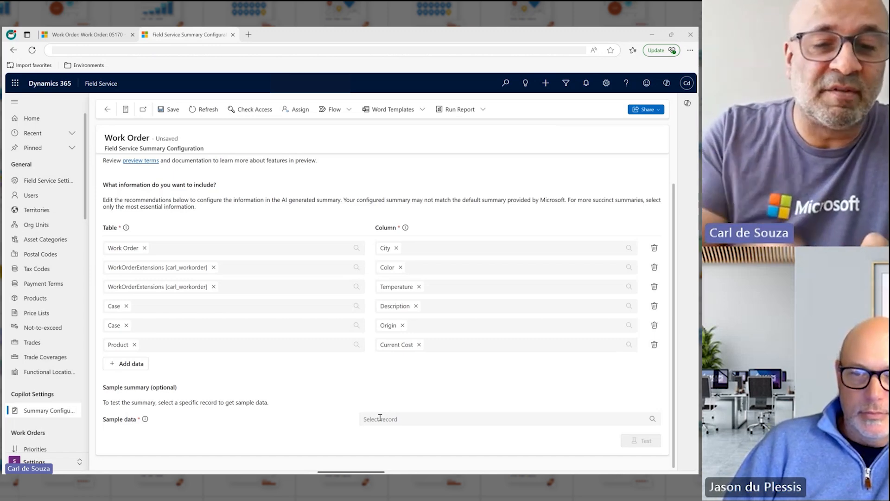
click(379, 419)
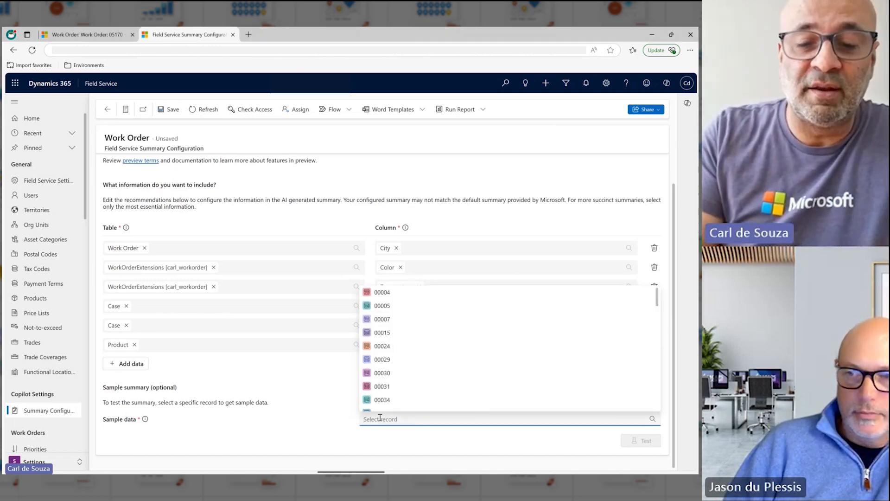
text(05170)
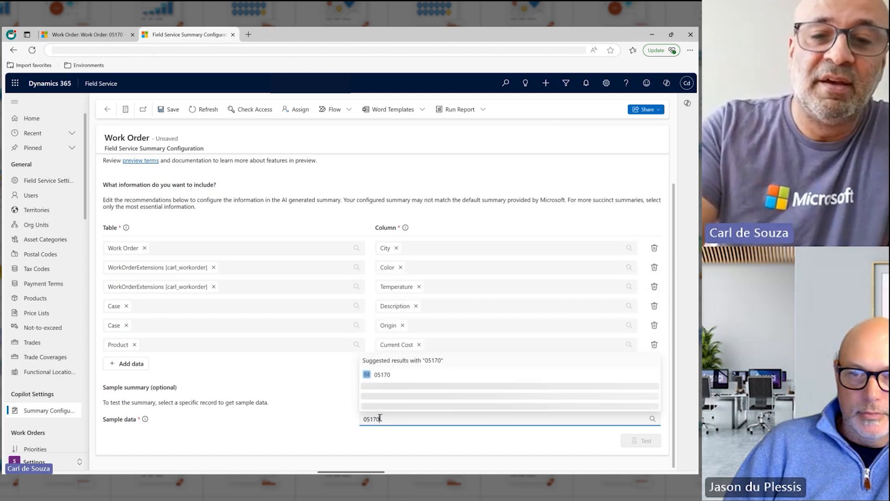
click(398, 375)
click(638, 444)
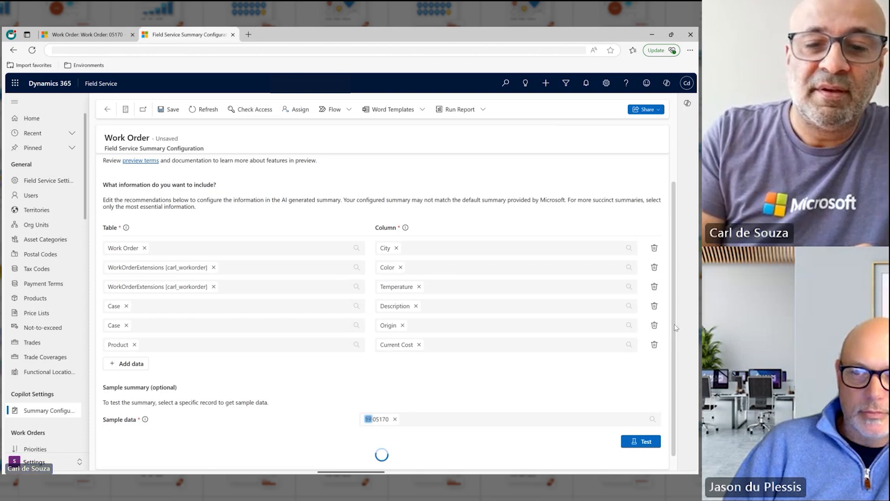
scroll(675, 327, down, 2)
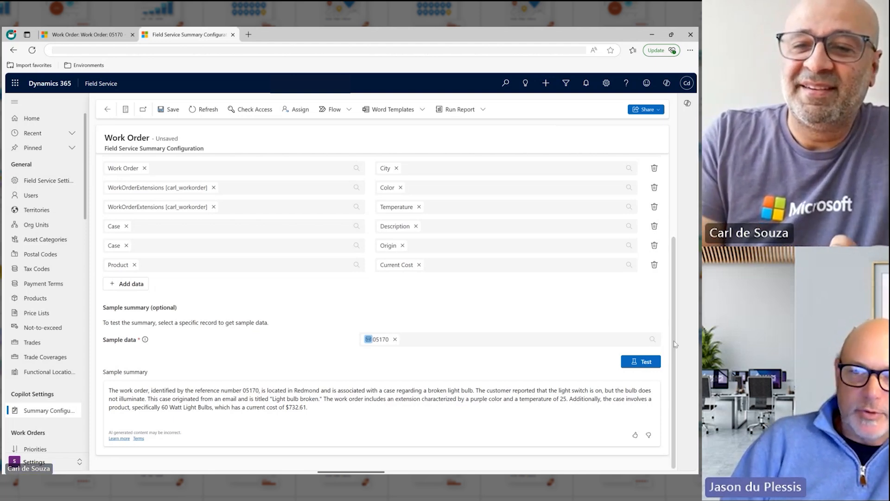
- Add the Service Account [Account] table with its Account Name column to the summary data and save the configuration
drag(674, 344, 672, 293)
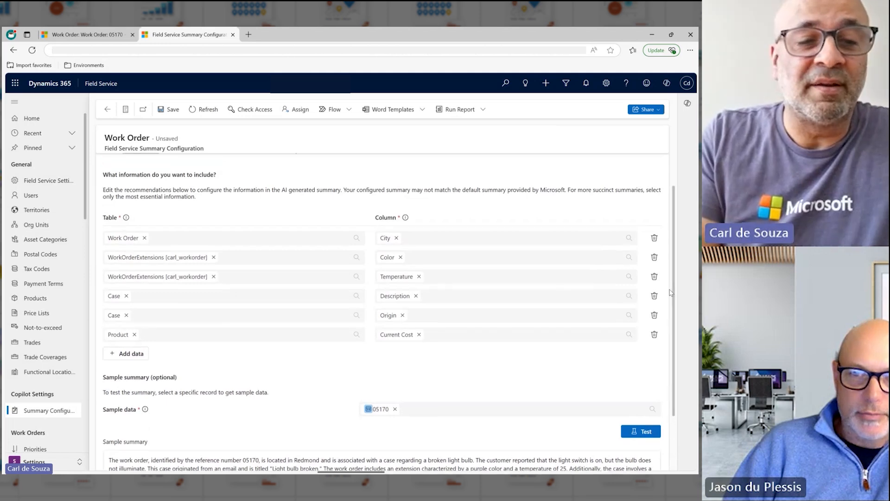
click(127, 354)
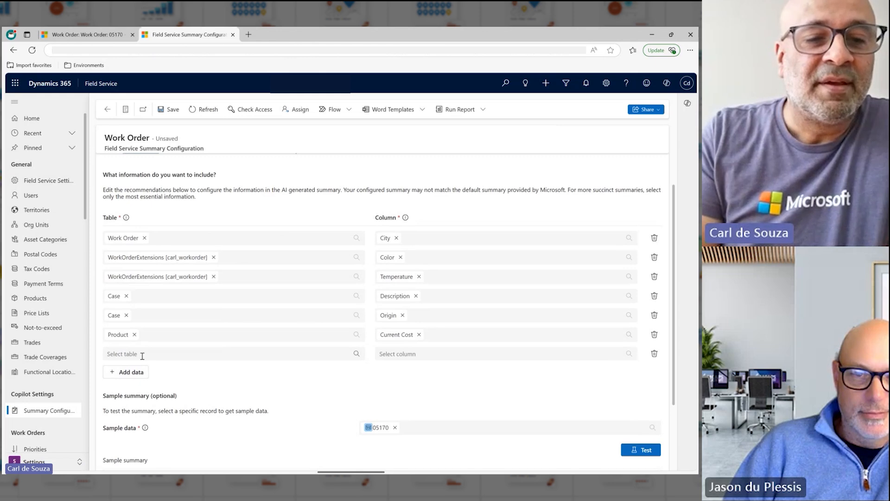
click(142, 355)
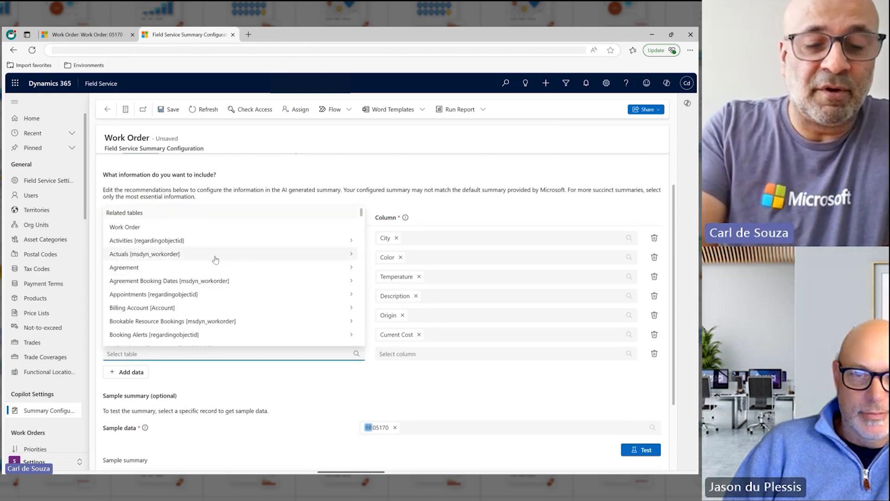
text(Service)
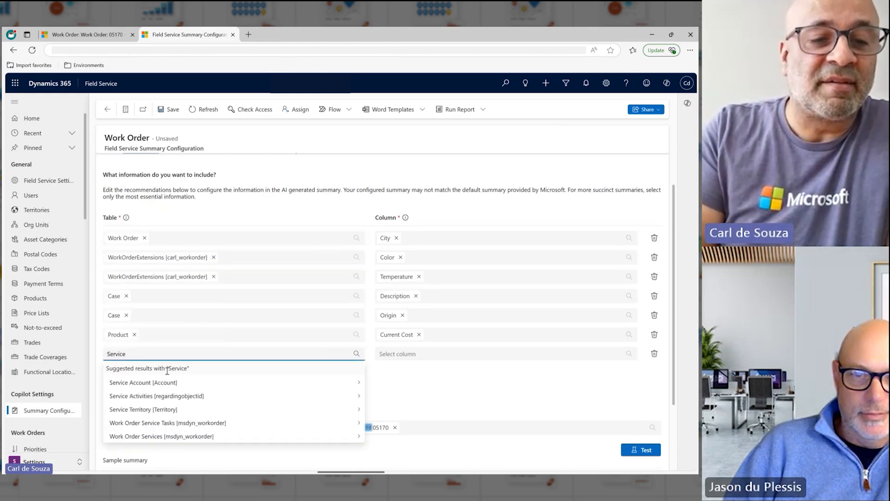
click(148, 382)
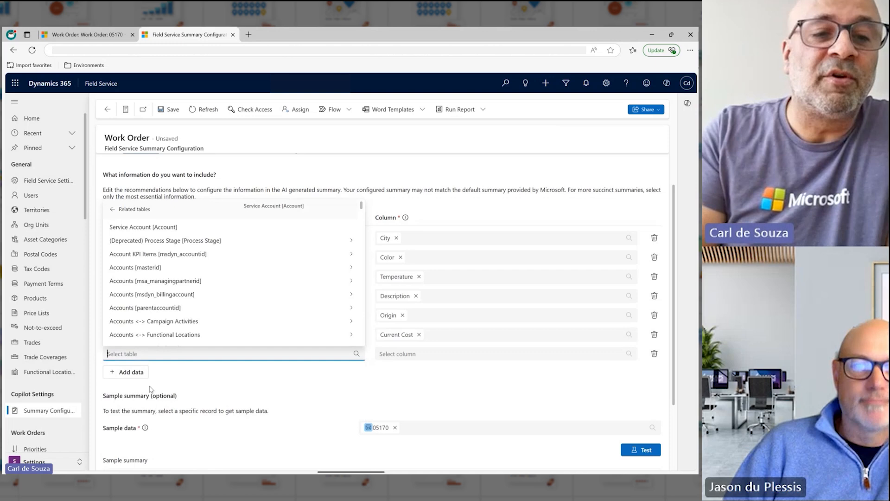
click(155, 228)
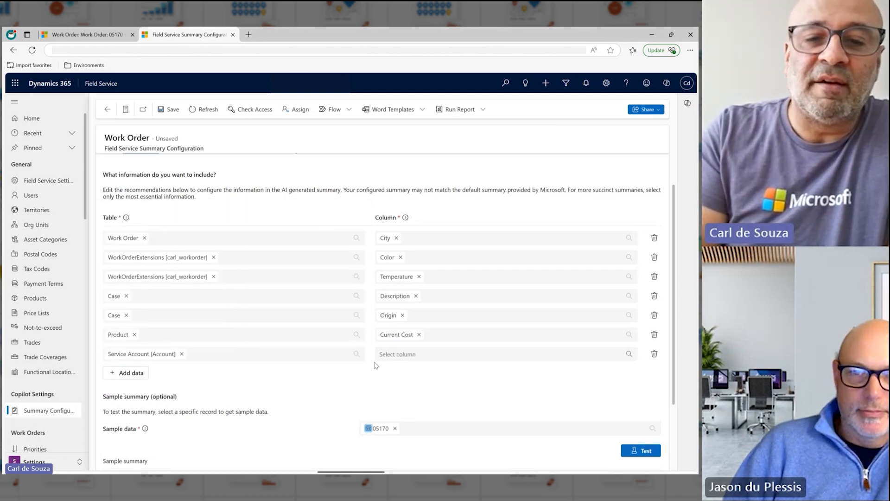
click(397, 355)
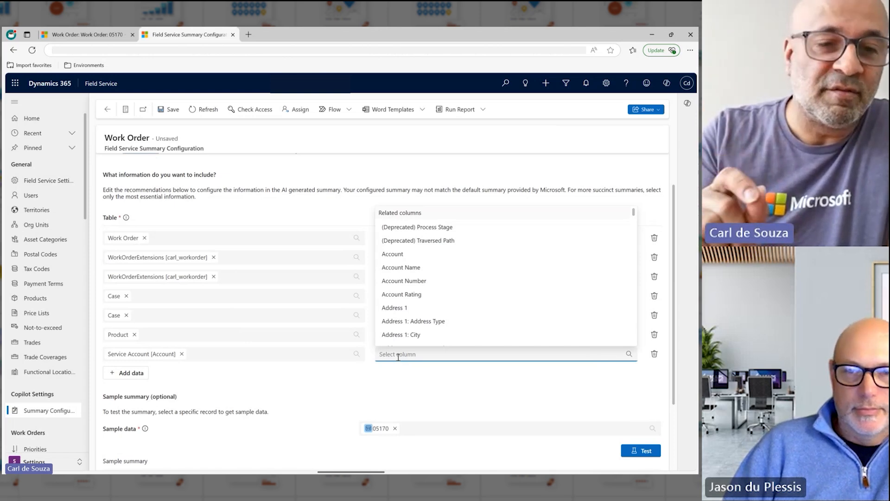
click(425, 268)
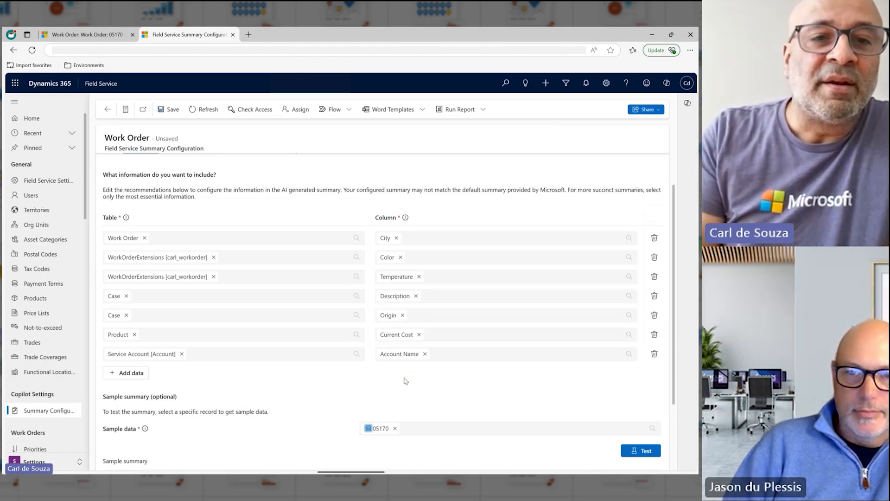
click(171, 110)
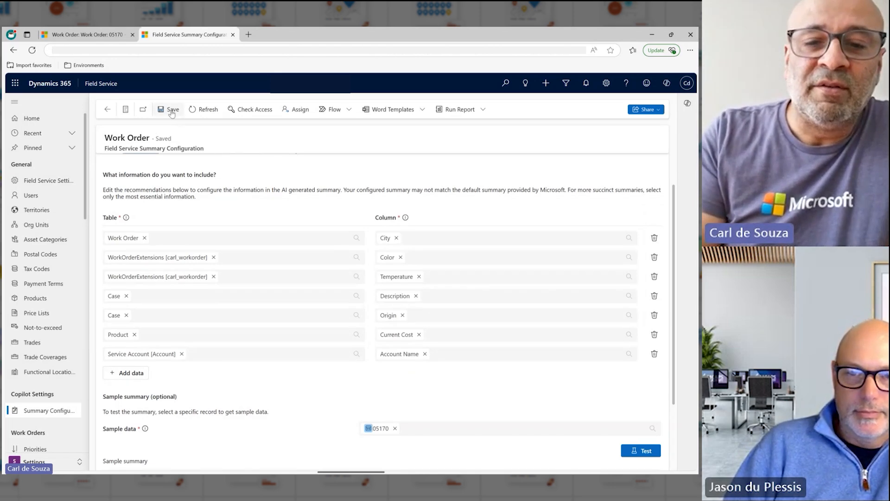
- Test the sample summary again with the added account data and highlight the sentence about the linked account
scroll(676, 296, down, 2)
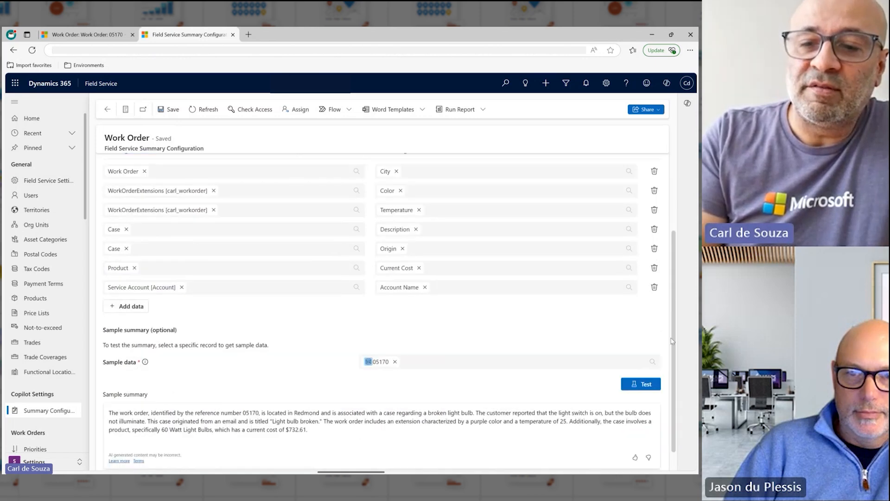
click(635, 384)
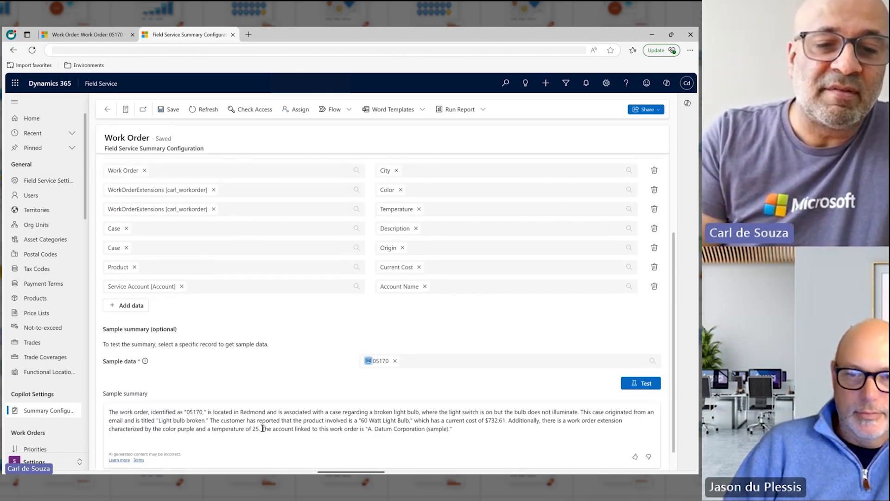
drag(262, 429, 454, 435)
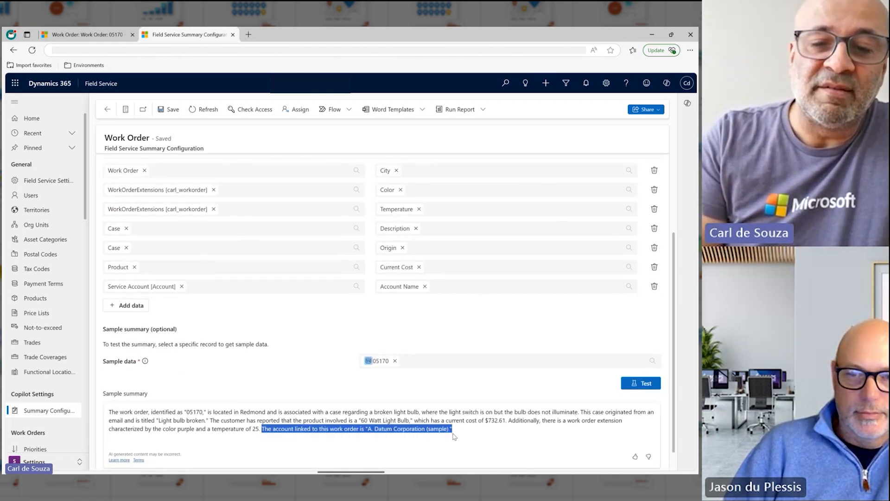
click(387, 437)
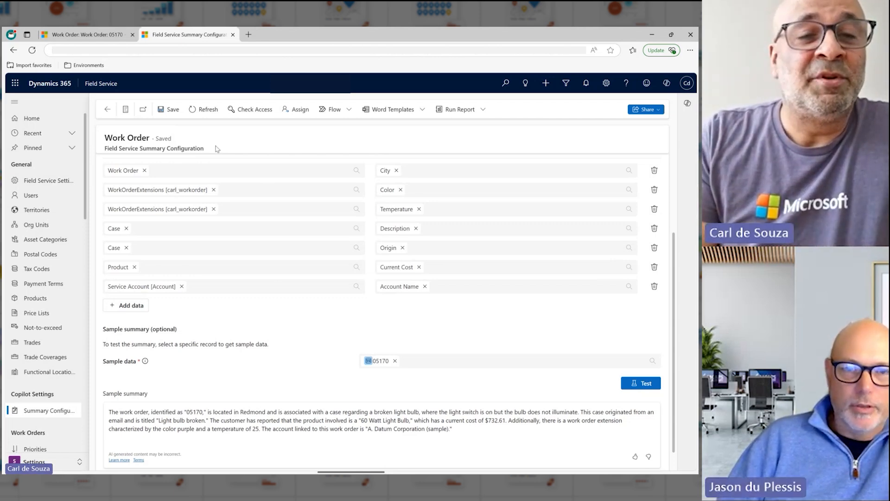
- Return to the open work order record, reload it and generate a new Copilot summary
click(92, 38)
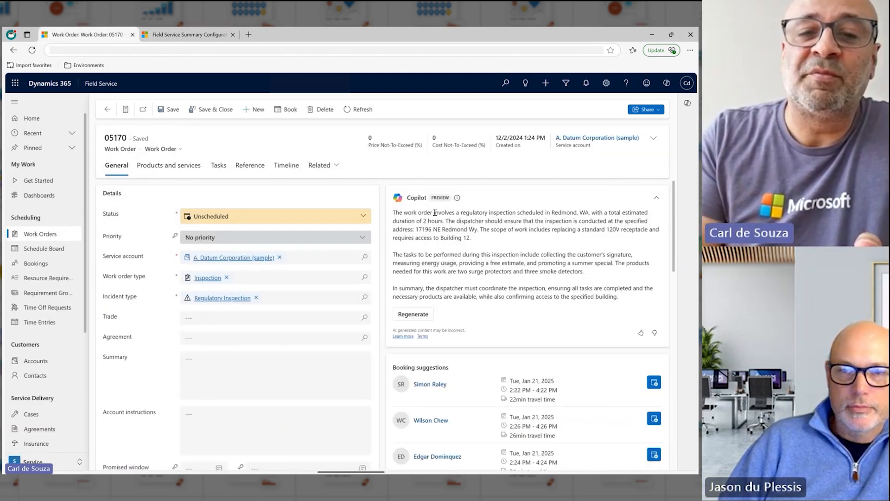
click(32, 50)
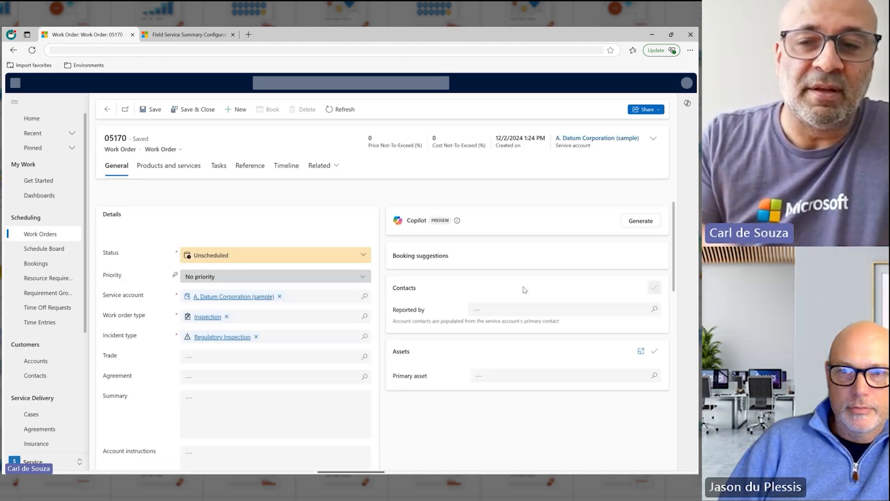
click(640, 200)
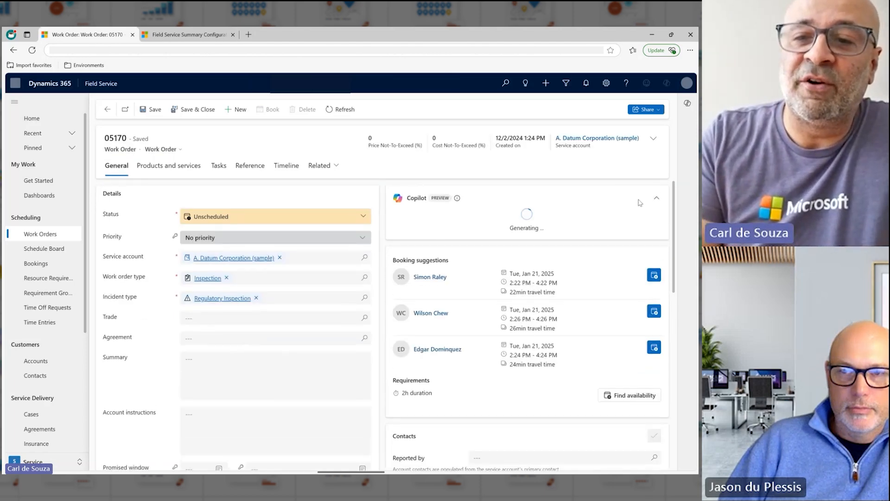